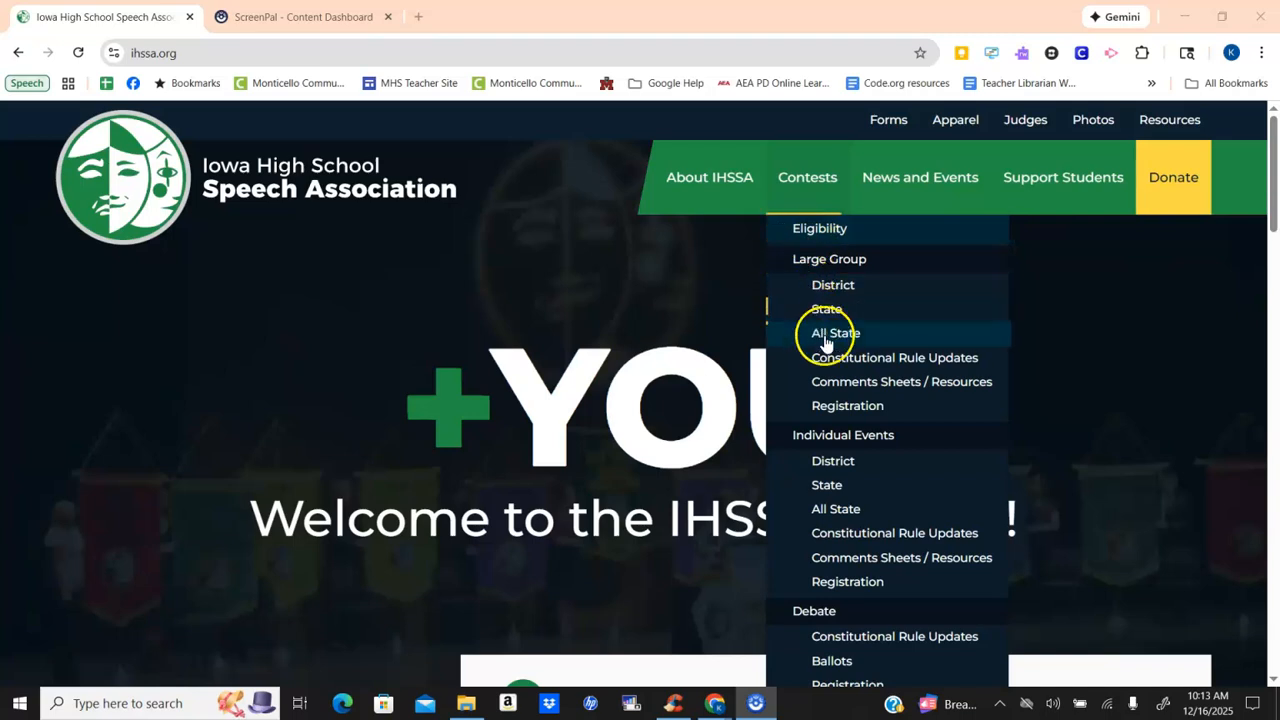
- Open the Large Group registration page's District contest login and sign in with the account username and password
left_click(843, 407)
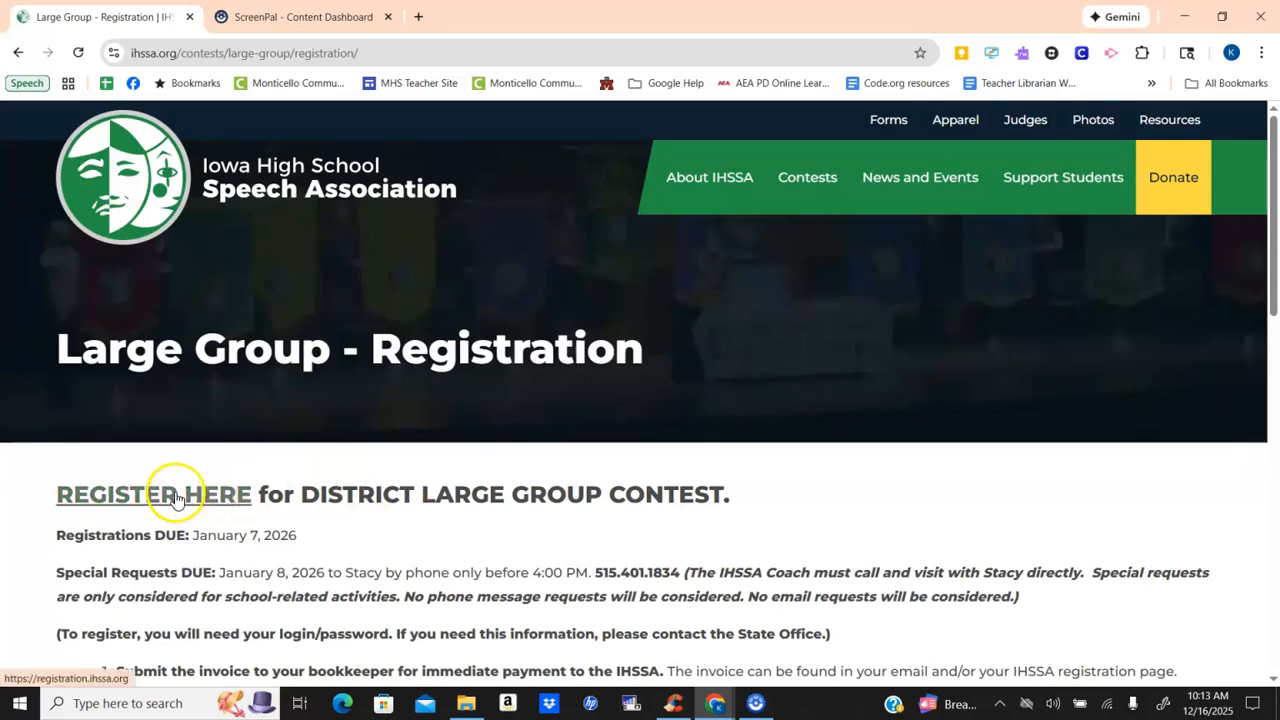
left_click(172, 493)
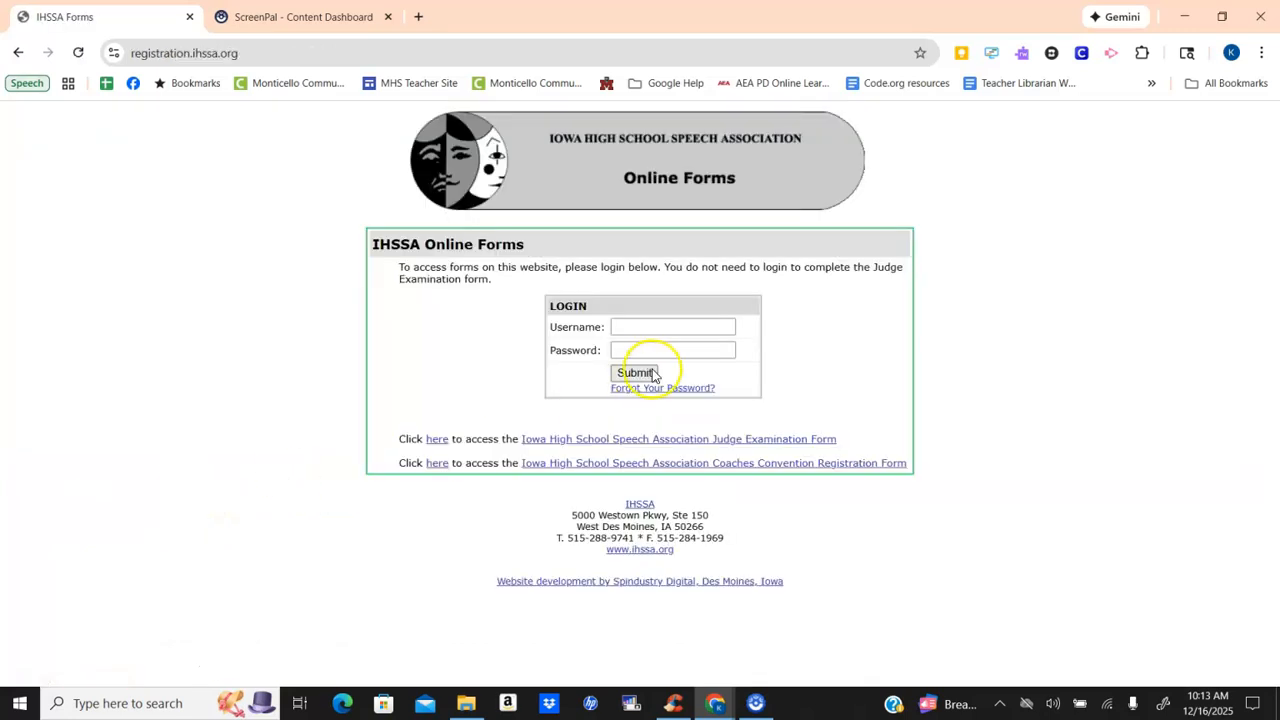
left_click(642, 331)
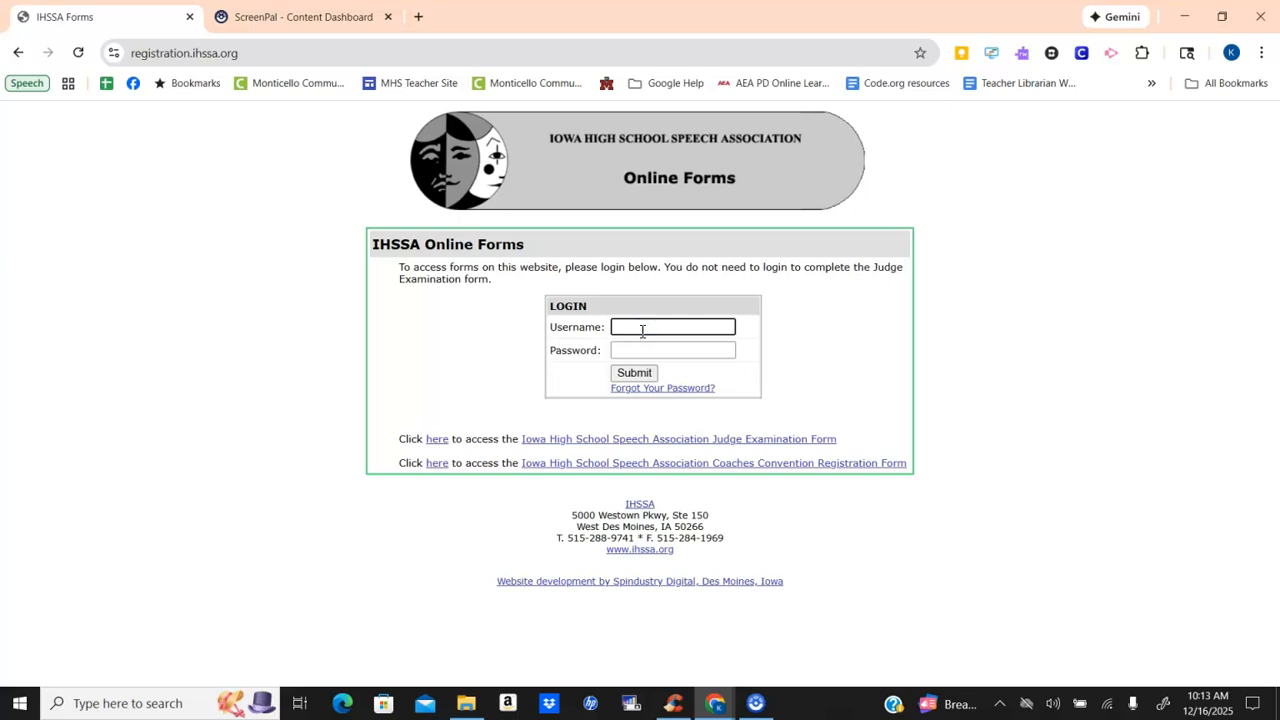
type("mon")
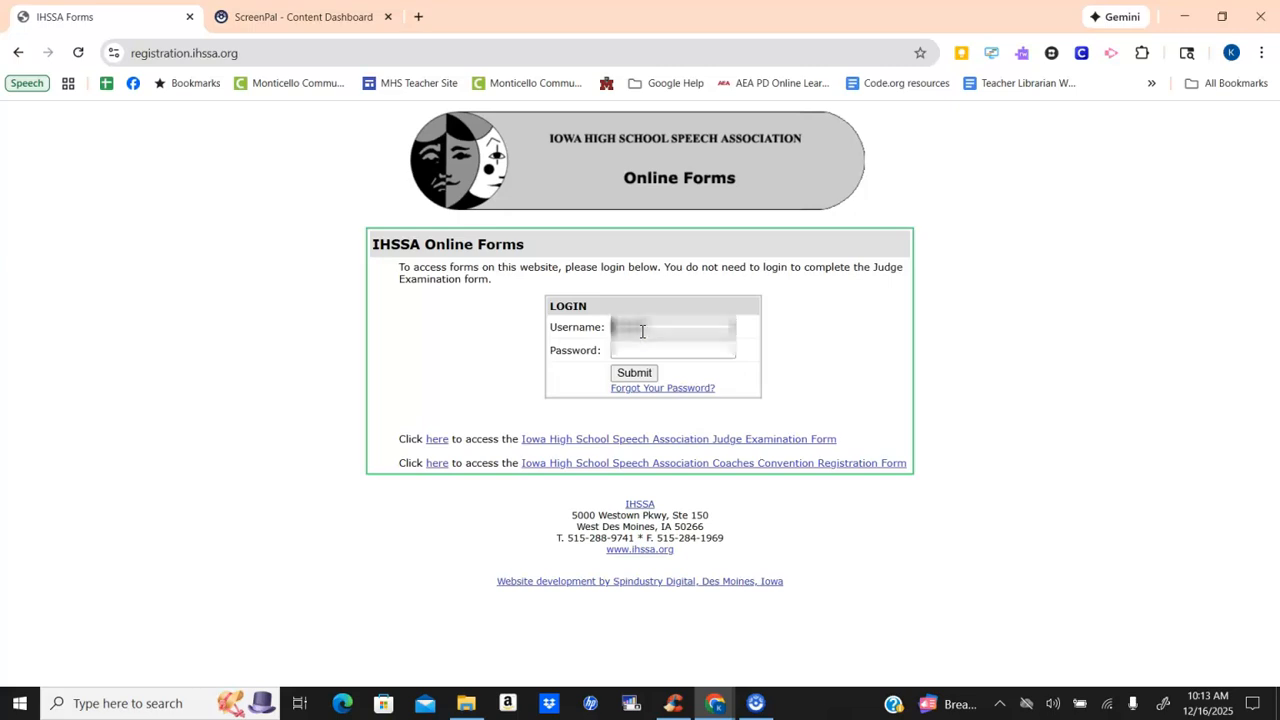
key("Tab")
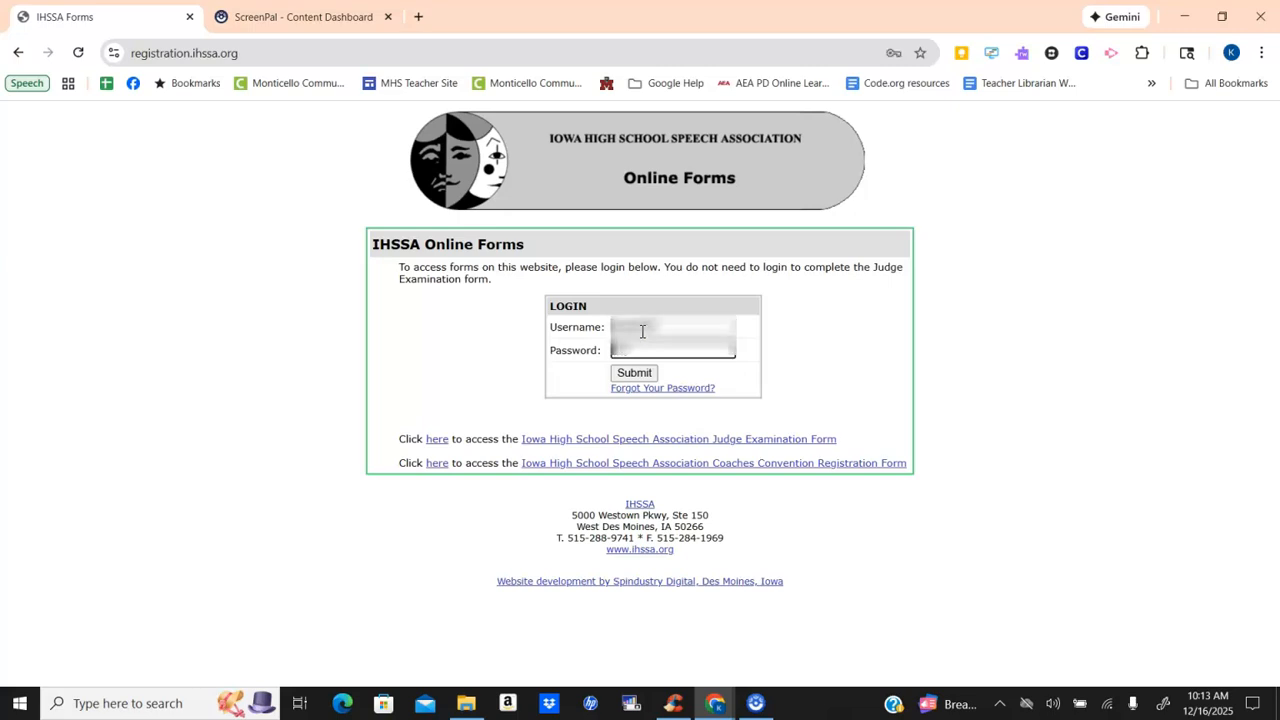
key("Return")
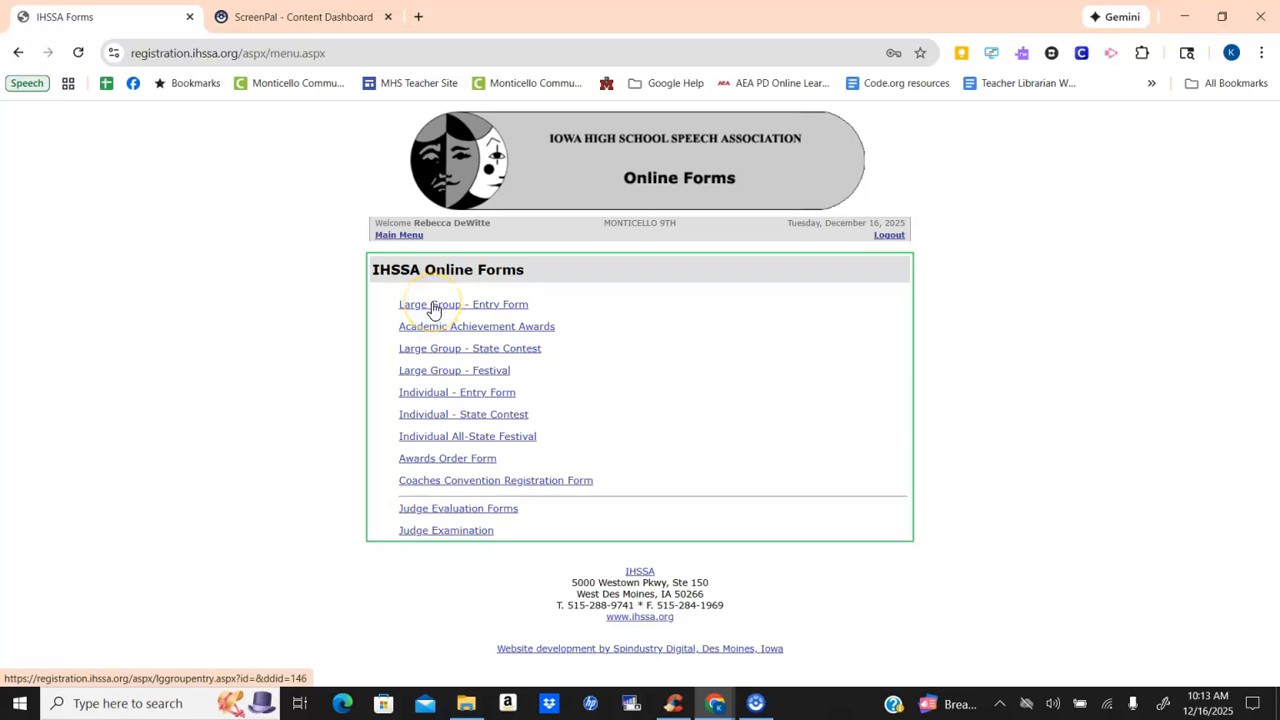
- Open the Large Group entry form, continue to its application form, and assign the school to the SE: Monticello site
left_click(433, 308)
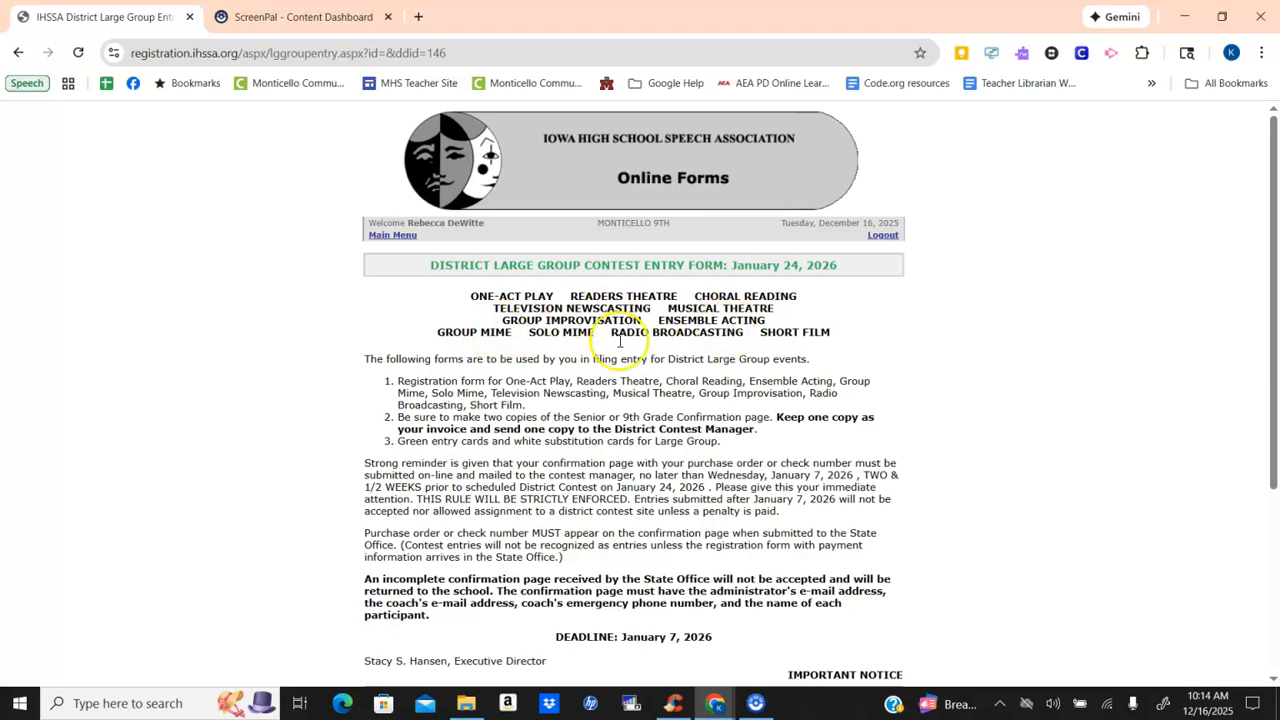
scroll(671, 372, "down", 3)
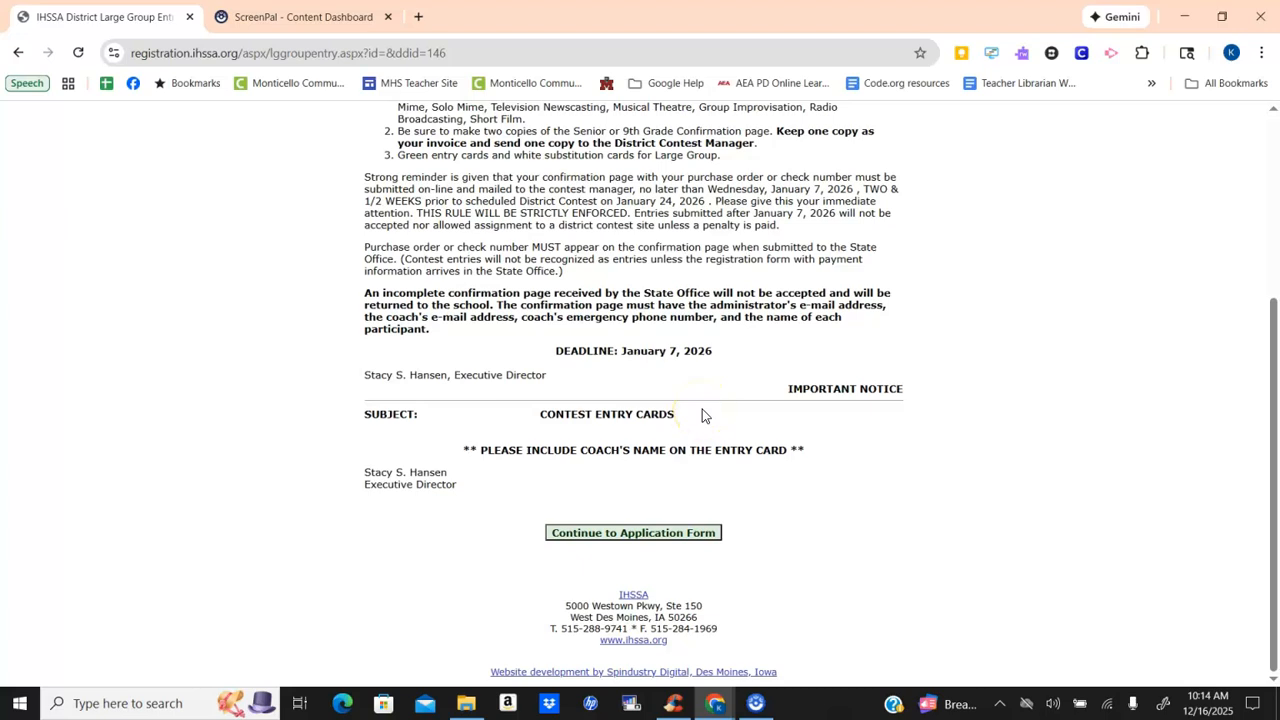
left_click(634, 532)
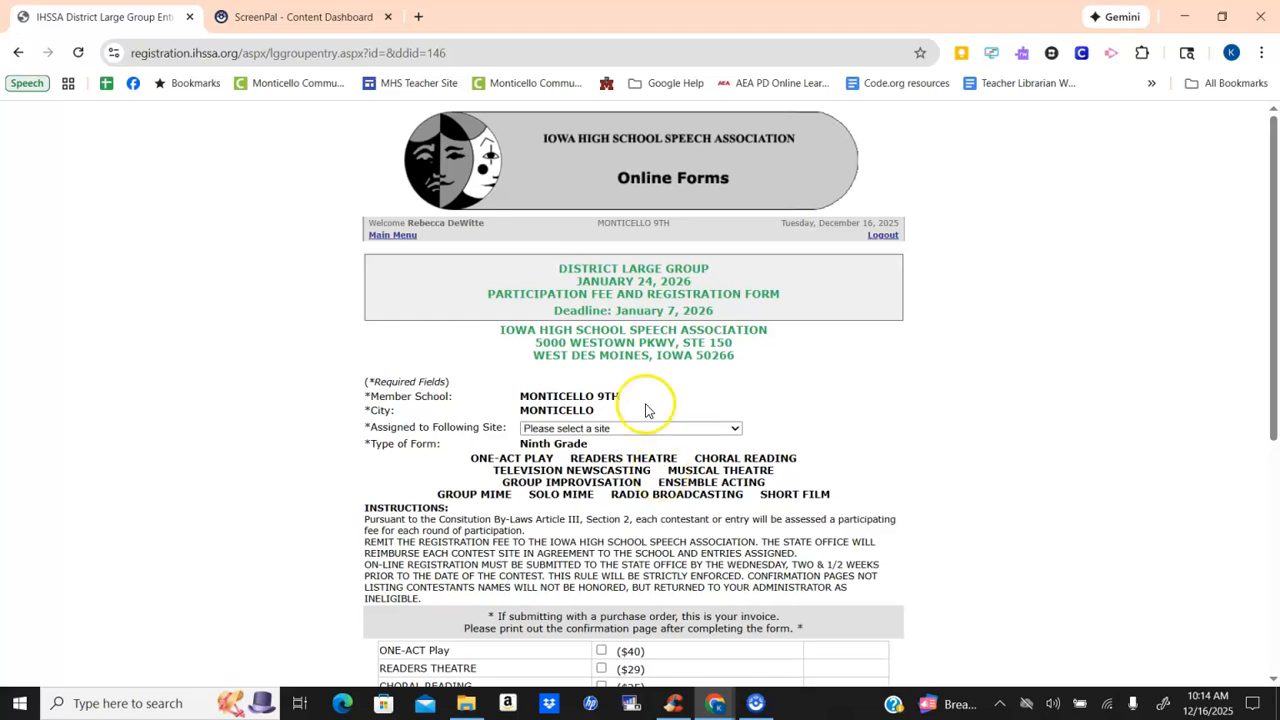
left_click(733, 429)
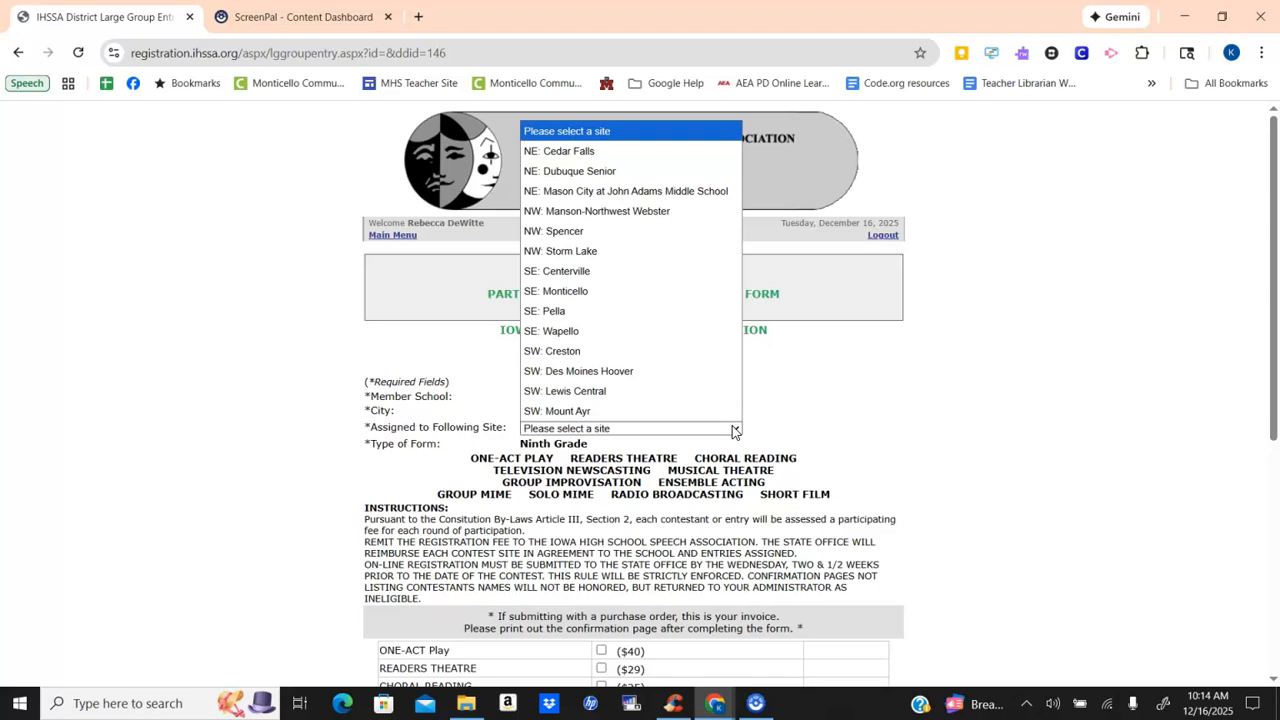
left_click(697, 296)
- Enter Readers Theatre and 2 Radio Broadcasting groups in the fee table and compute the totals
scroll(733, 378, "down", 4)
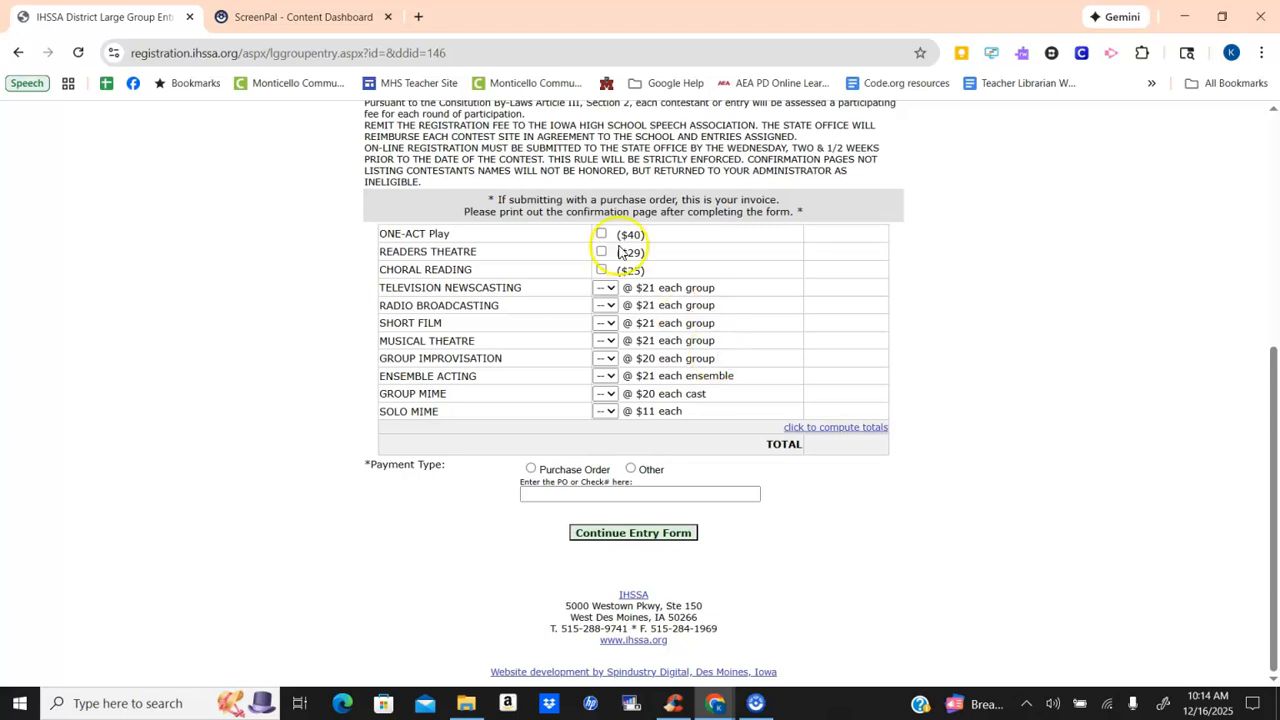
left_click(601, 253)
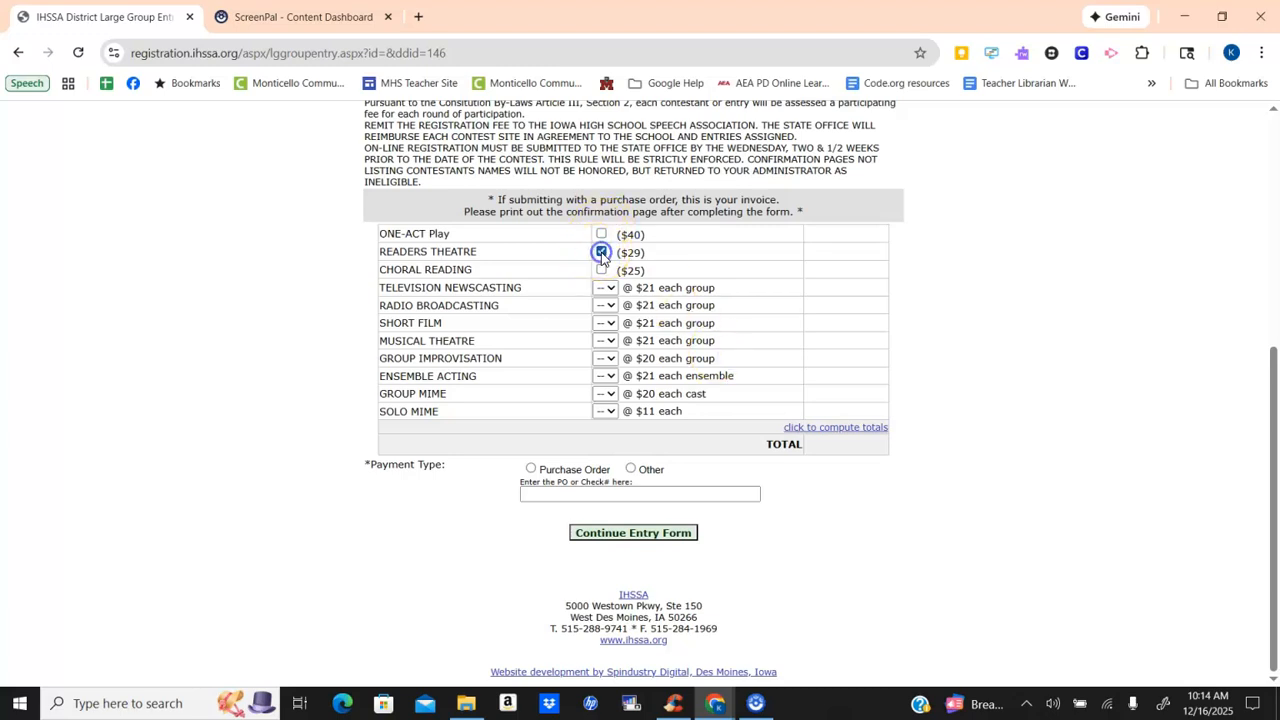
left_click(605, 312)
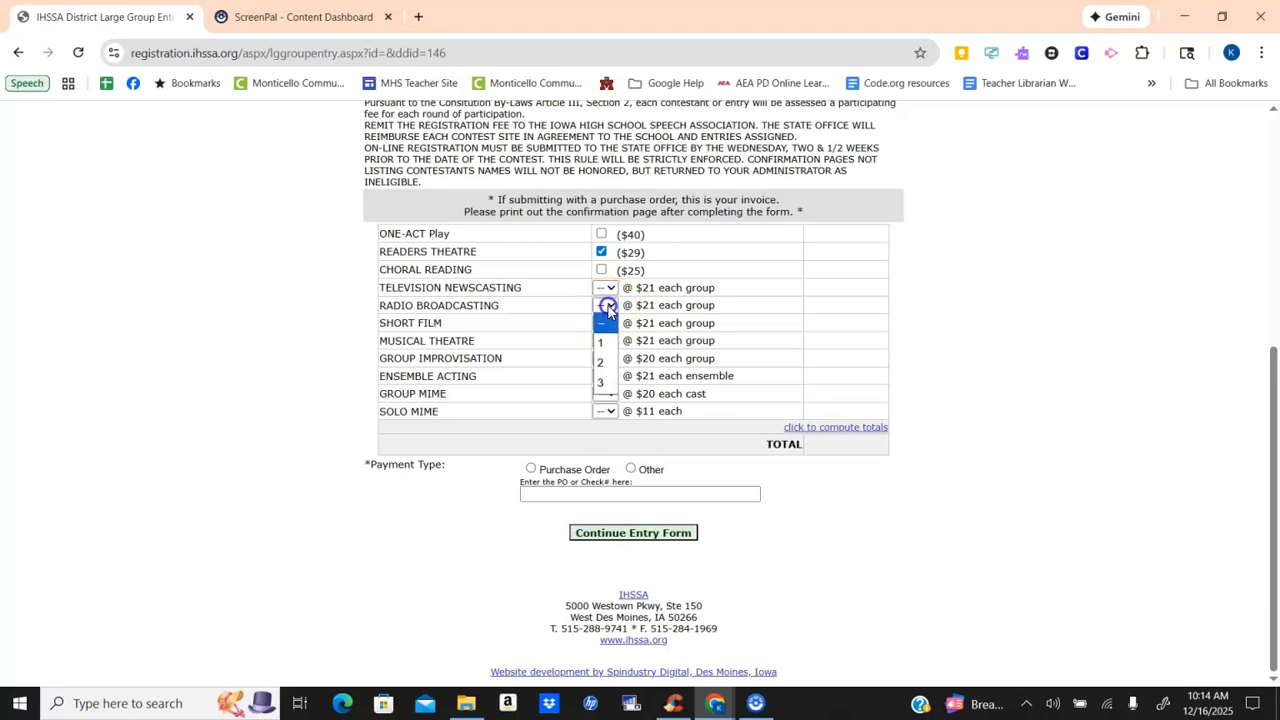
left_click(607, 362)
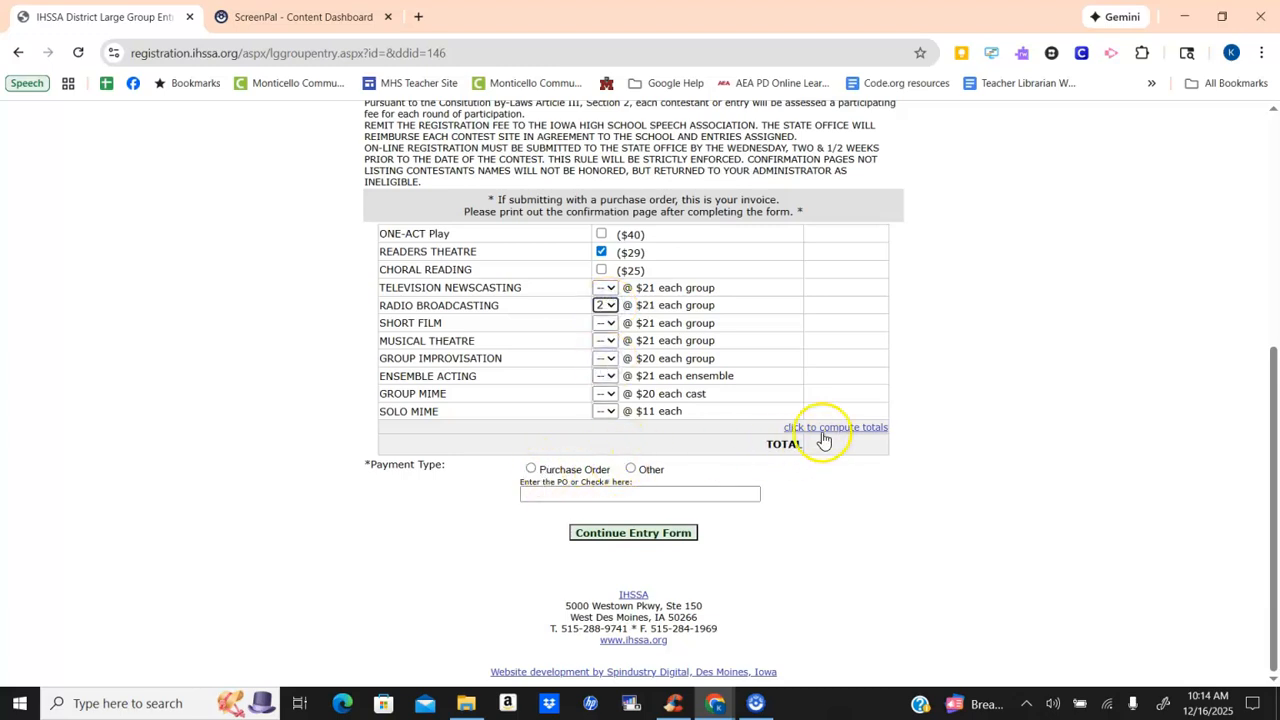
left_click(825, 428)
- Set the payment type to Purchase Order with TBD as the PO number and submit the fee page
scroll(831, 407, "down", 3)
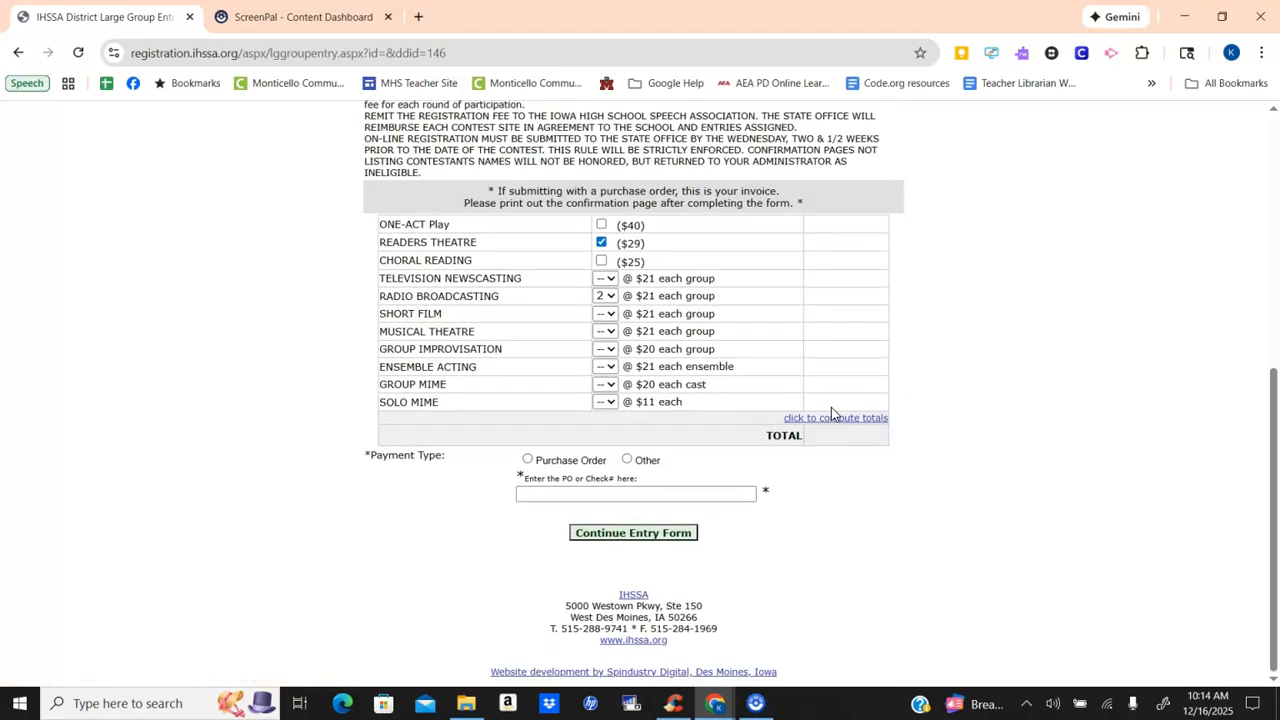
left_click(528, 460)
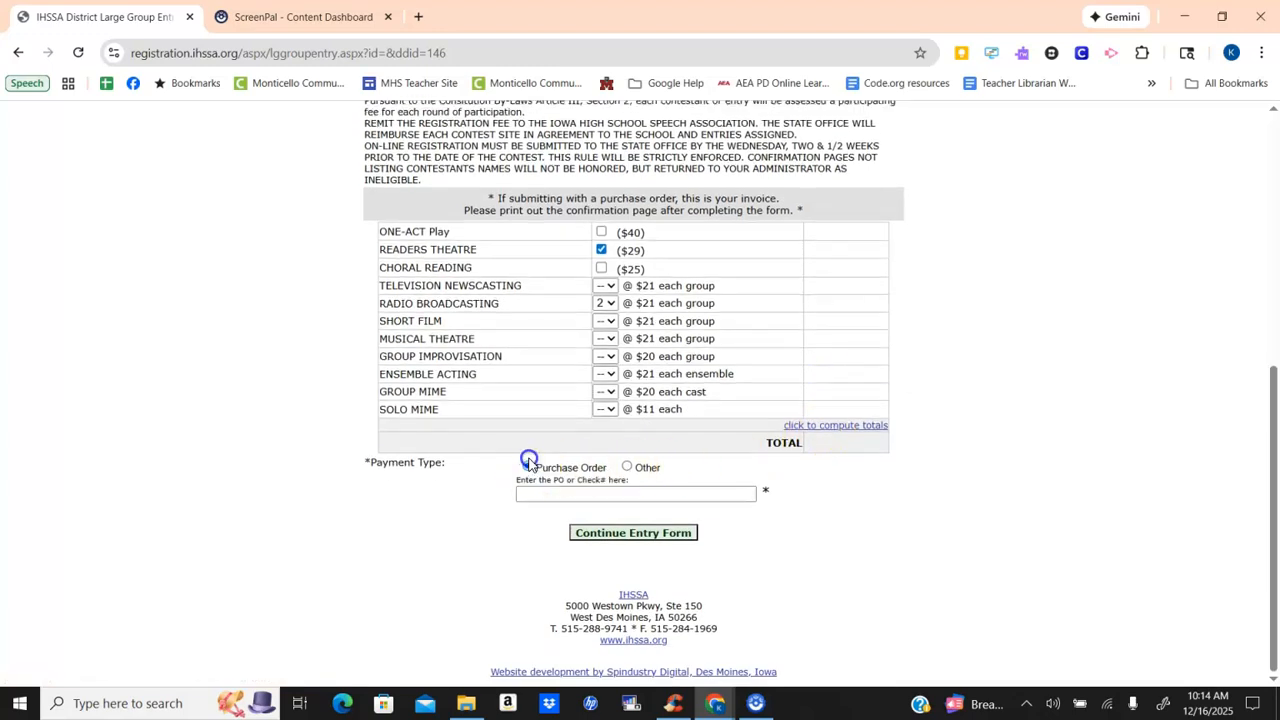
left_click(558, 493)
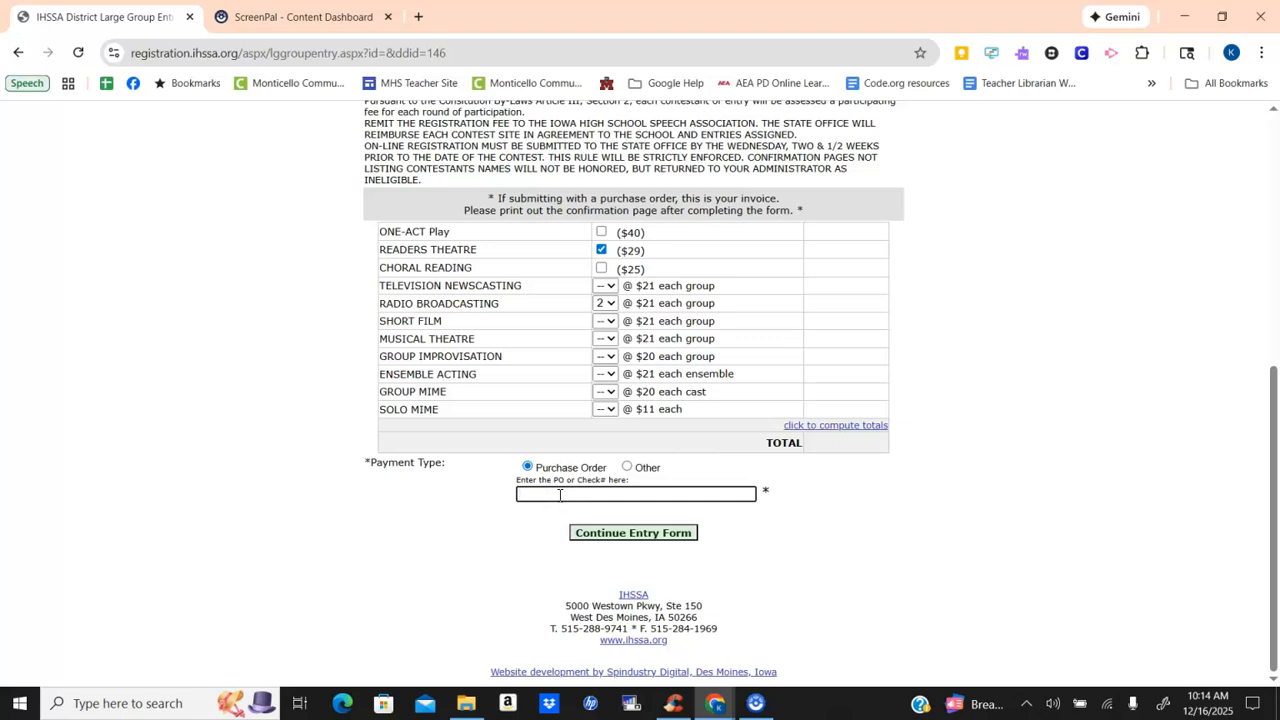
left_click(639, 538)
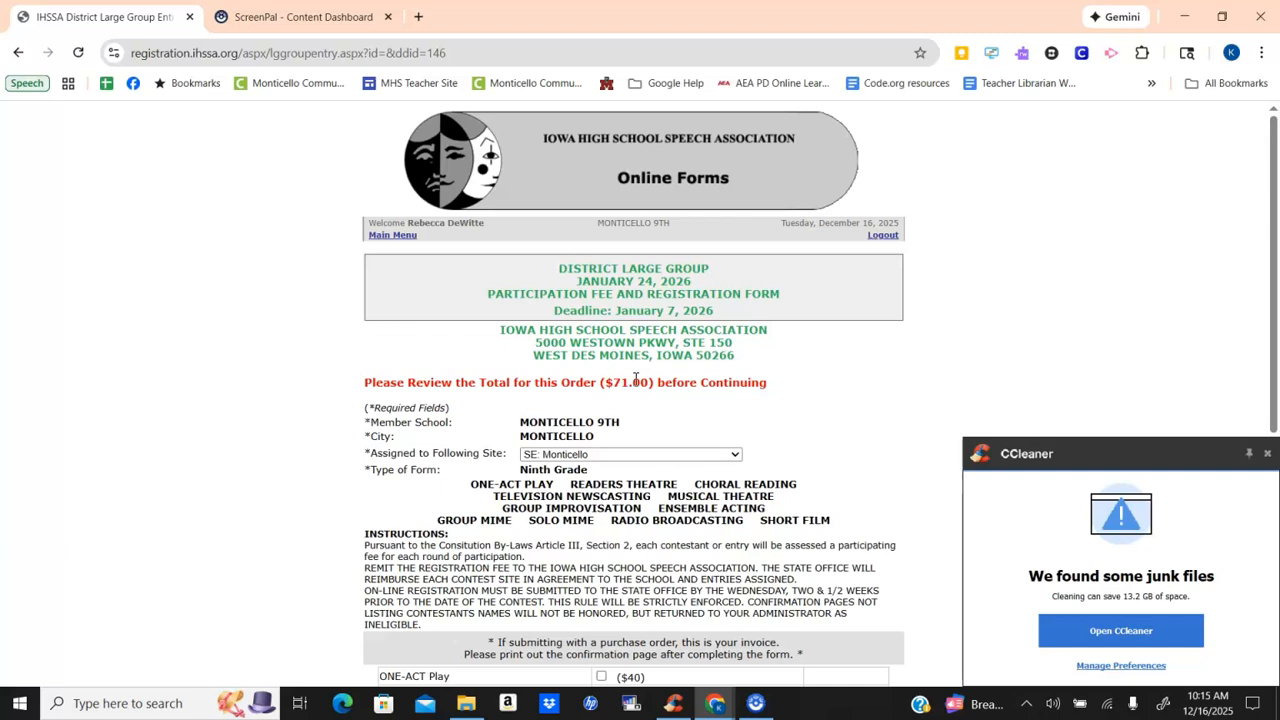
- Review the order total, dismiss the CCleaner notification, and continue the entry form to the eligibility certificate
scroll(580, 430, "down", 4)
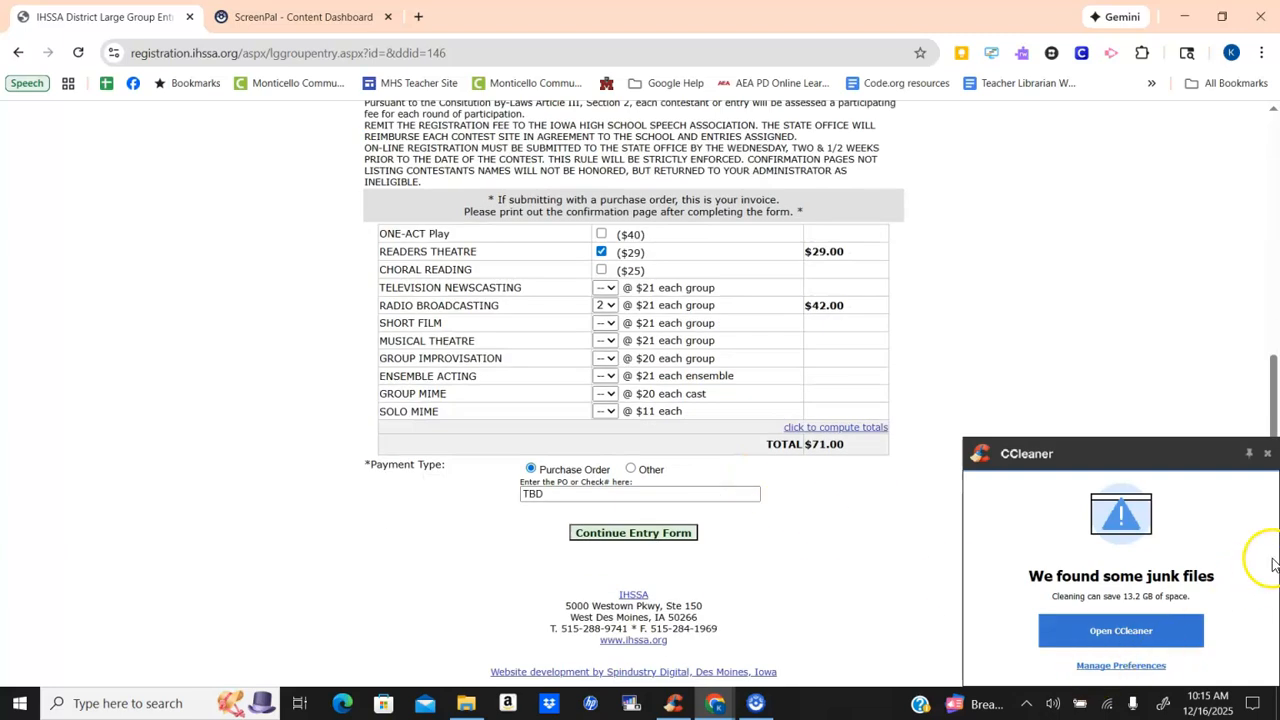
left_click(1267, 454)
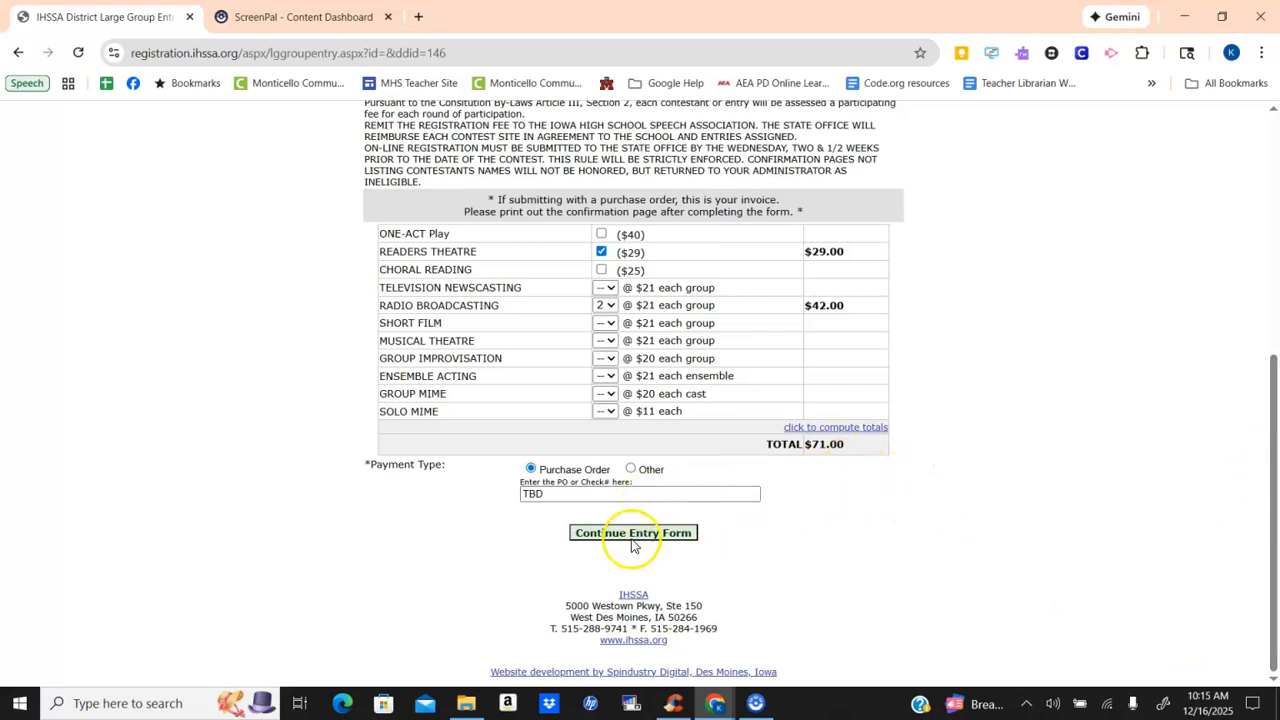
left_click(632, 533)
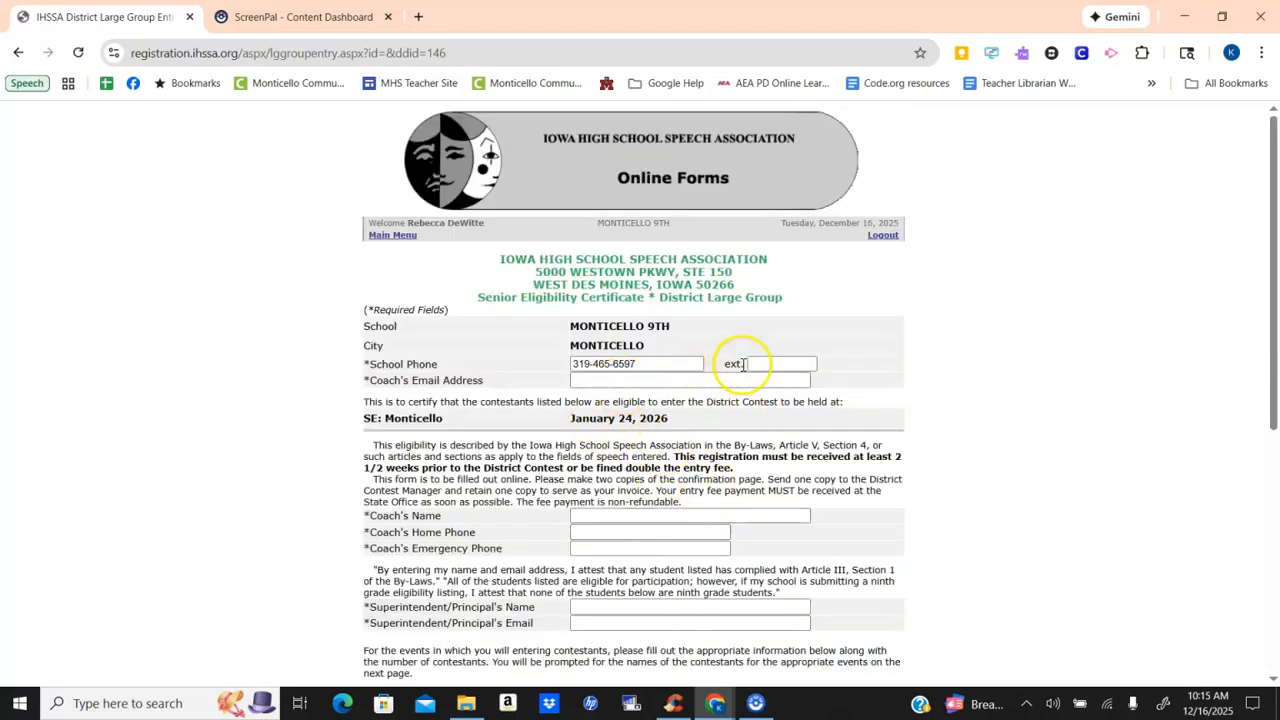
- Fill in the coach's email address and the coaches' names on the eligibility certificate
left_click(667, 379)
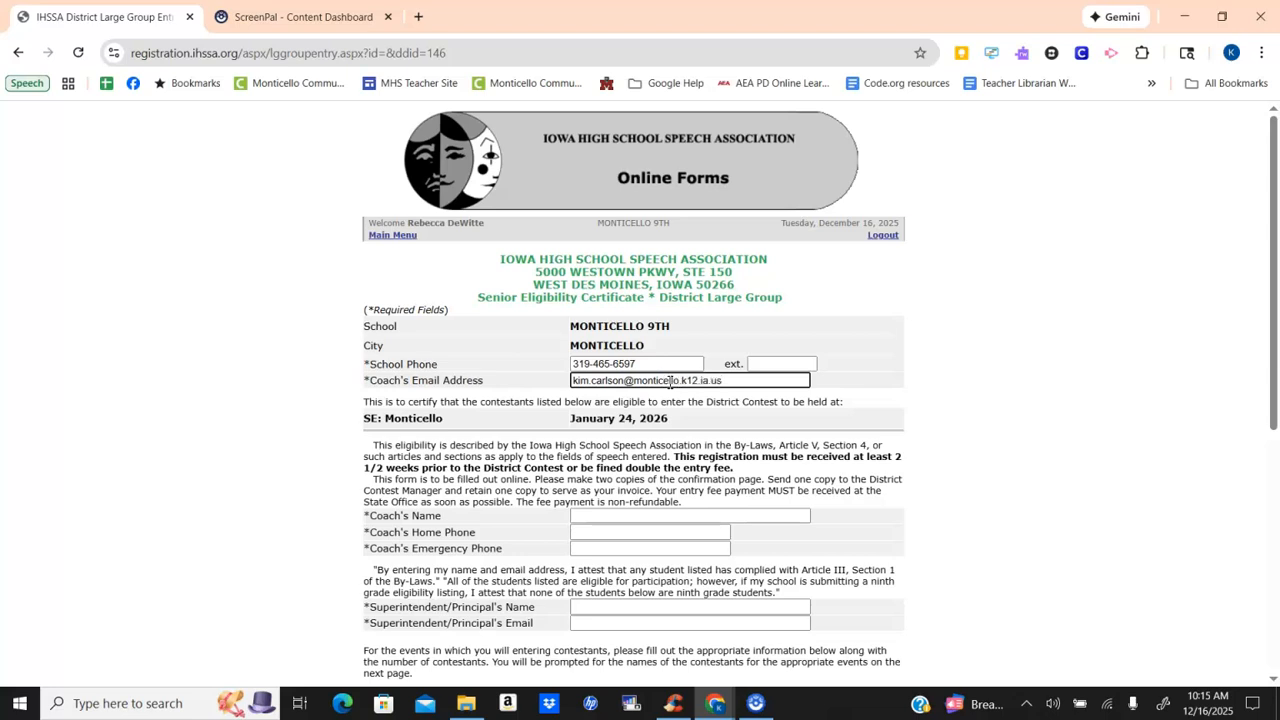
left_click(621, 516)
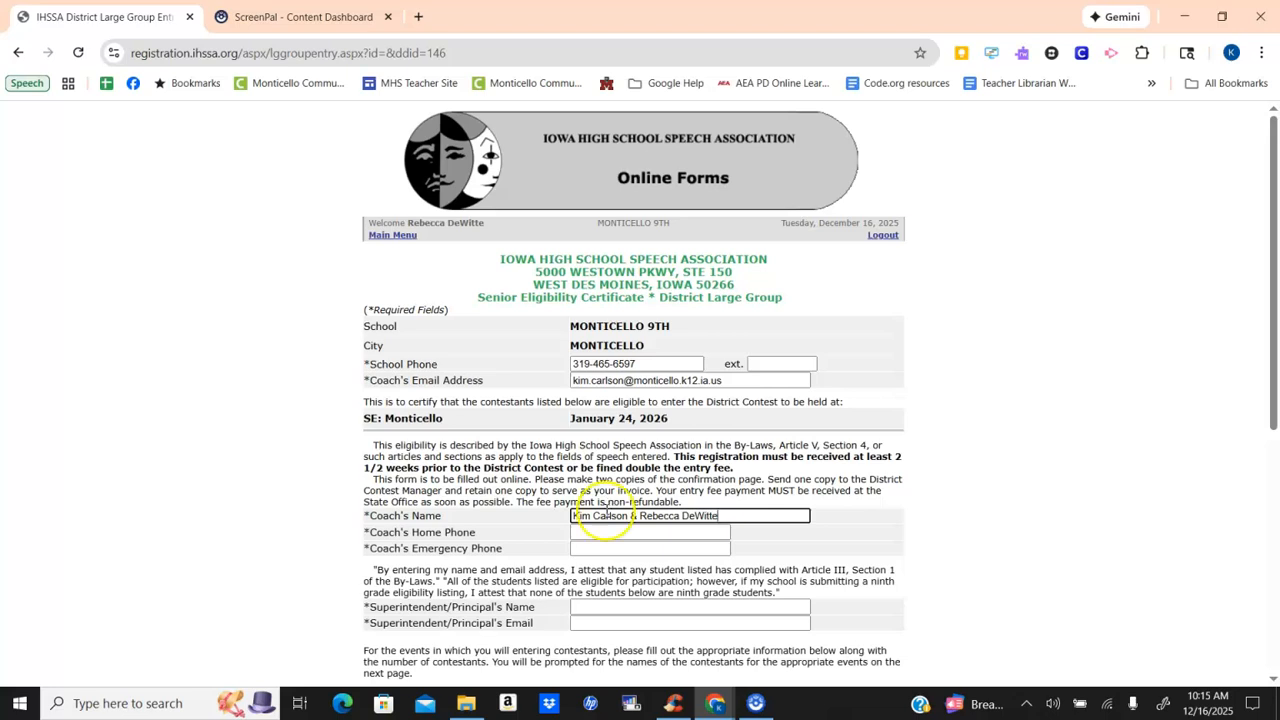
- Enter the coach's home phone and emergency phone numbers
left_click(619, 533)
type("34665")
left_click(618, 545)
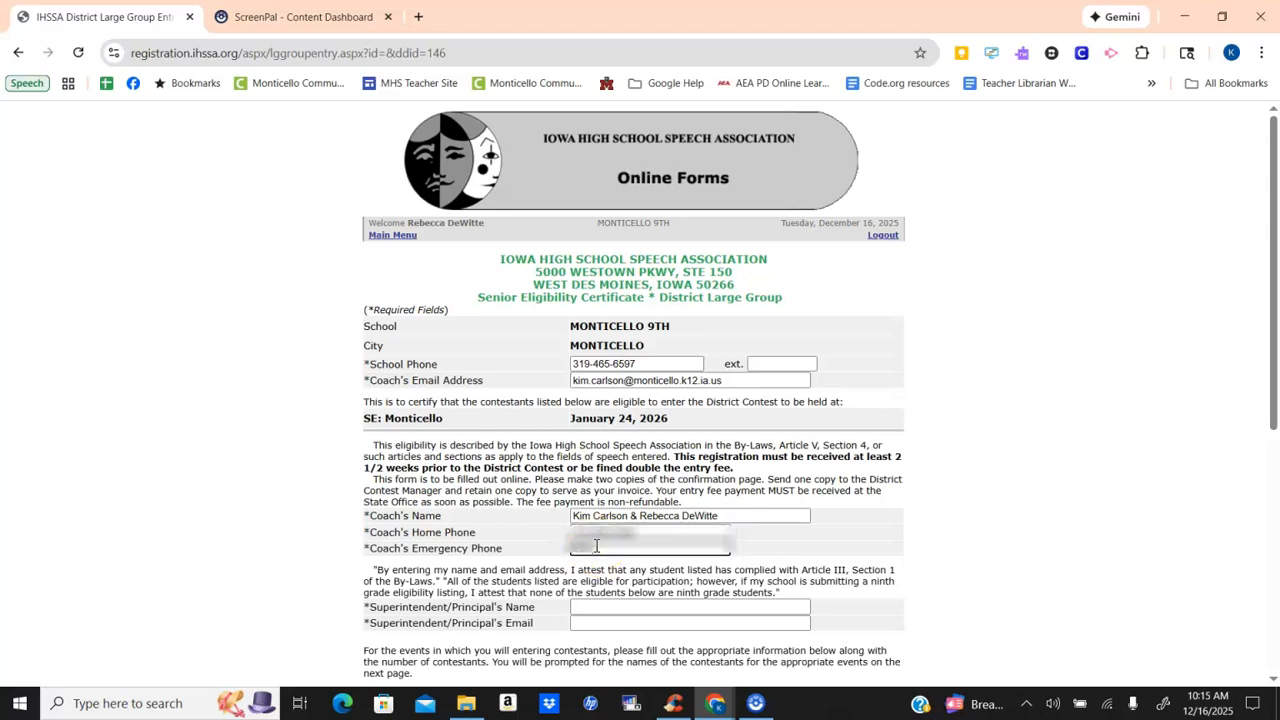
type("319-465-659")
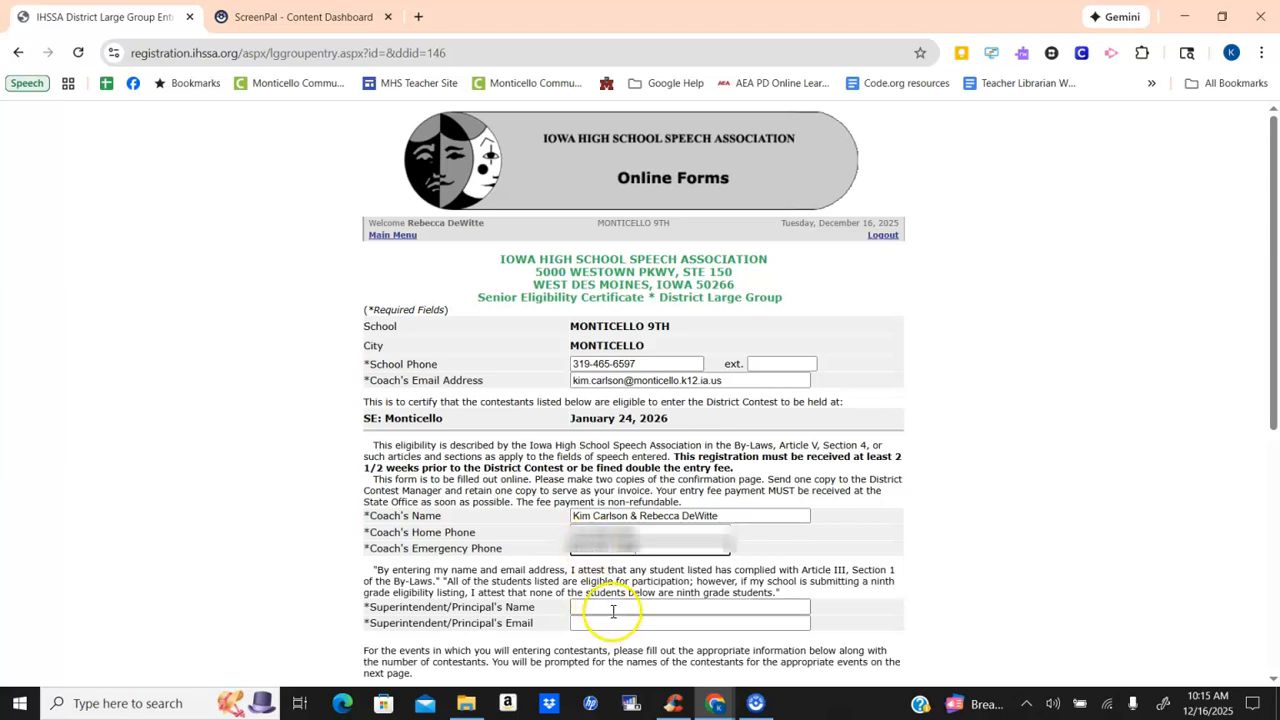
- Fill in the superintendent or principal's name and email address
left_click(610, 607)
left_click(752, 591)
type("Brian")
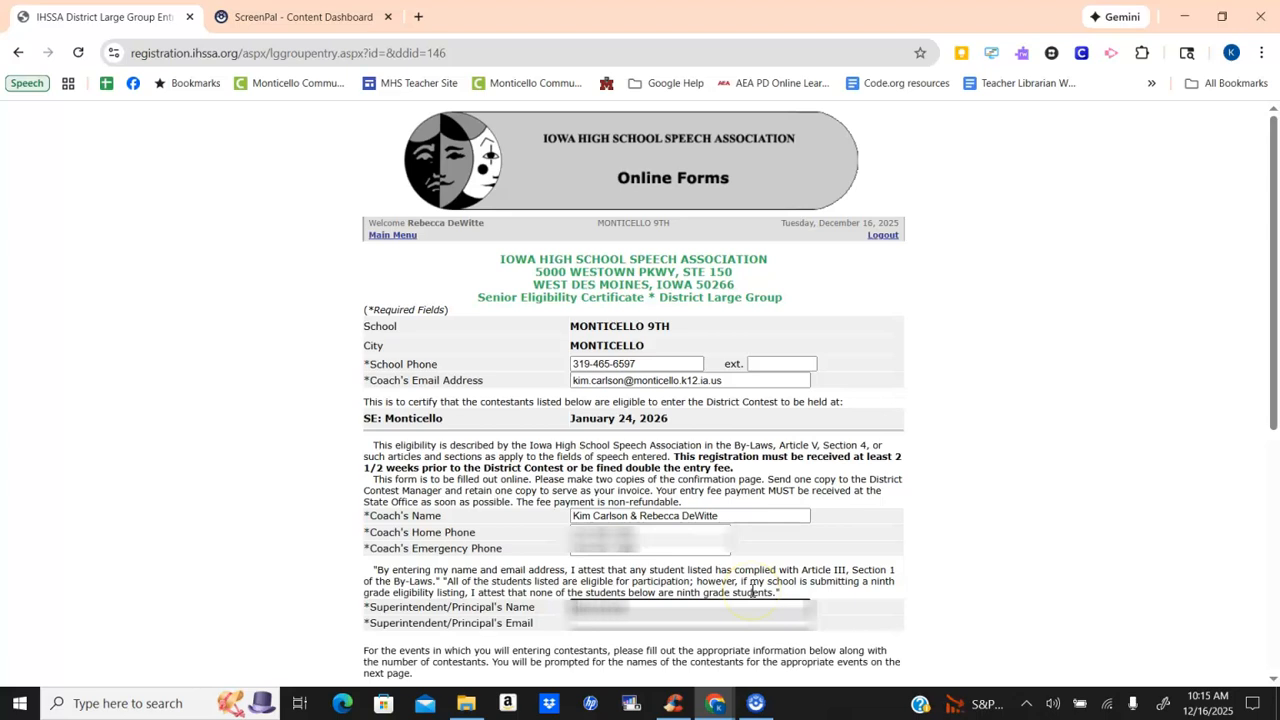
left_click(620, 626)
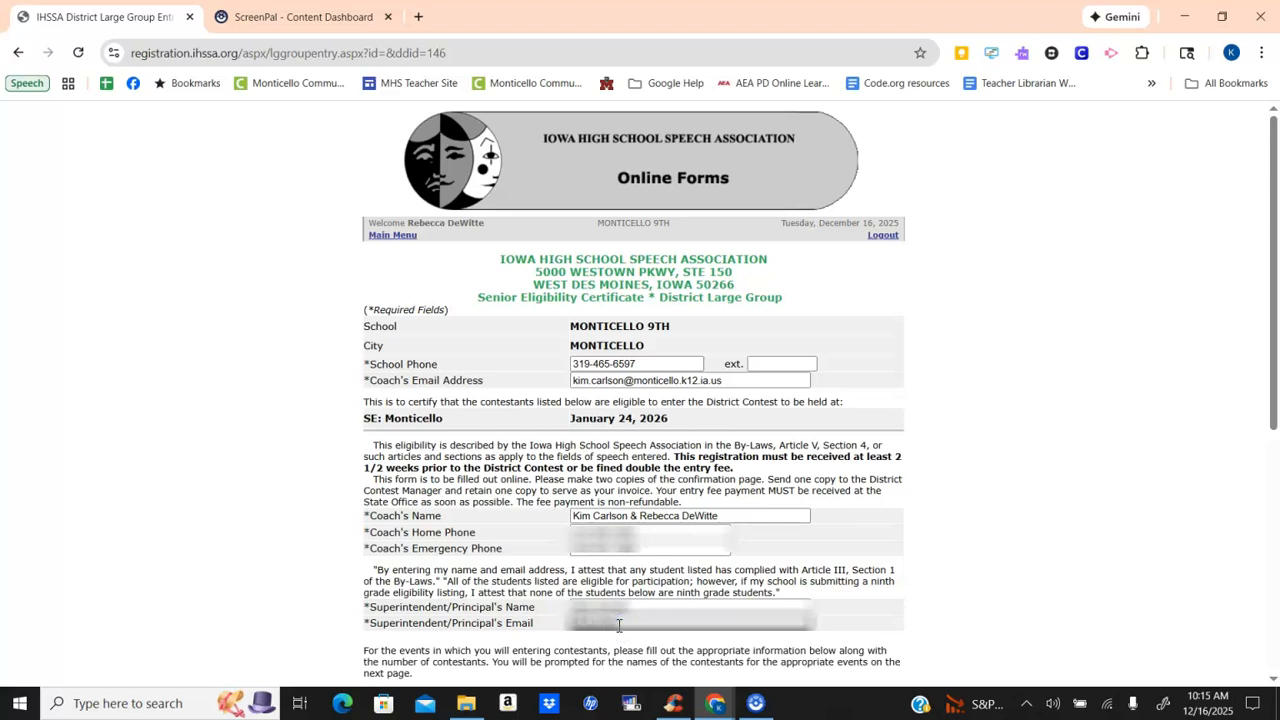
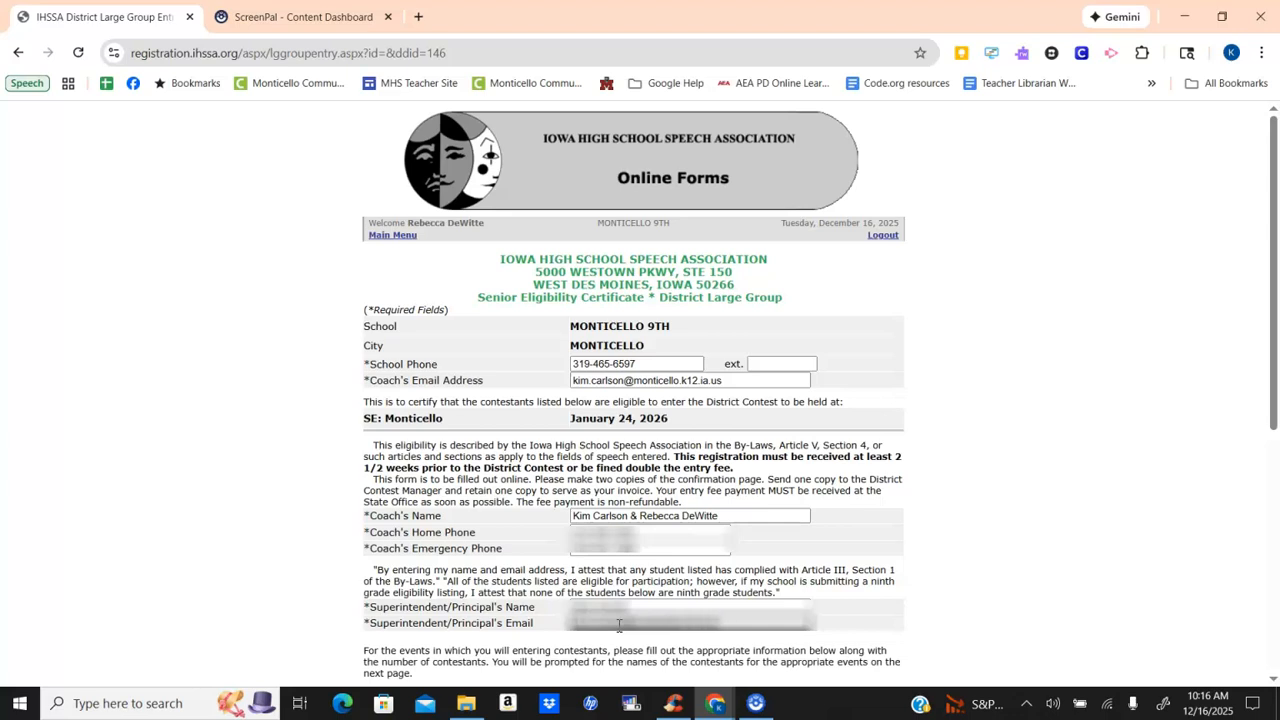
- Review the Readers Theatre and Radio Broadcasting entry details and continue the entry form to the contestant names page
scroll(560, 346, "down", 5)
scroll(570, 340, "up", 2)
scroll(583, 333, "down", 1)
scroll(583, 333, "down", 1)
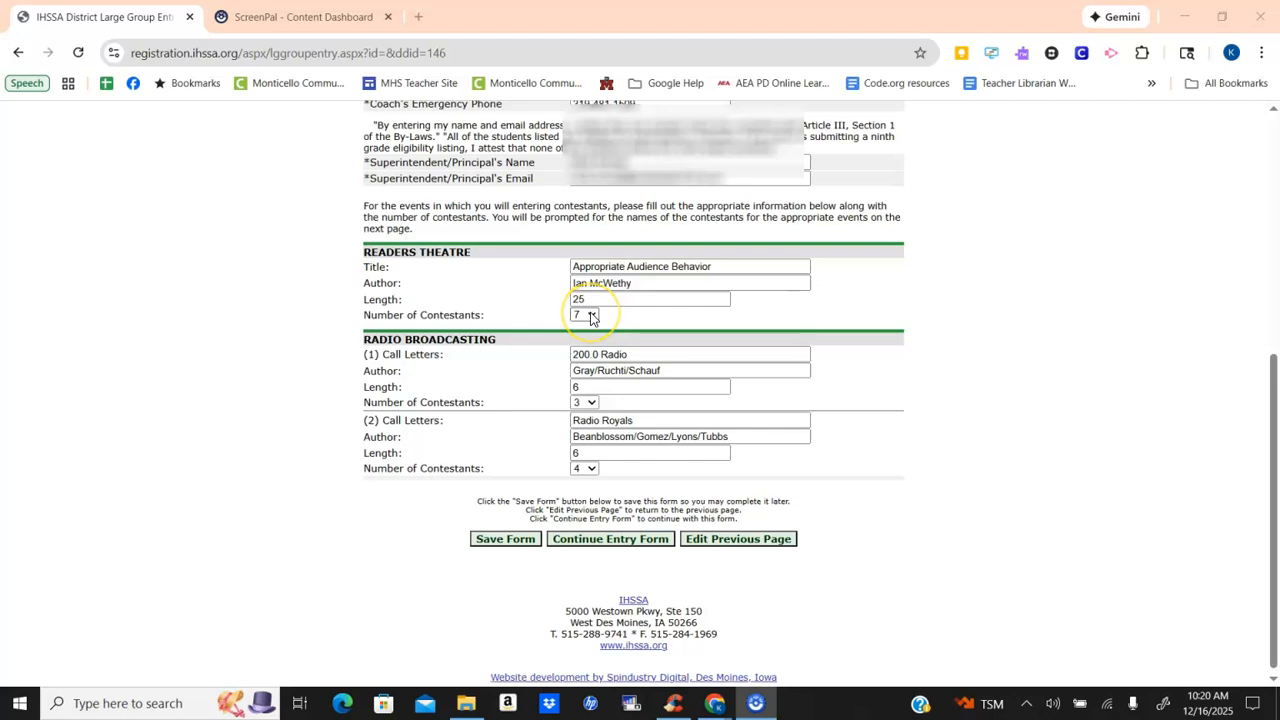
left_click(617, 541)
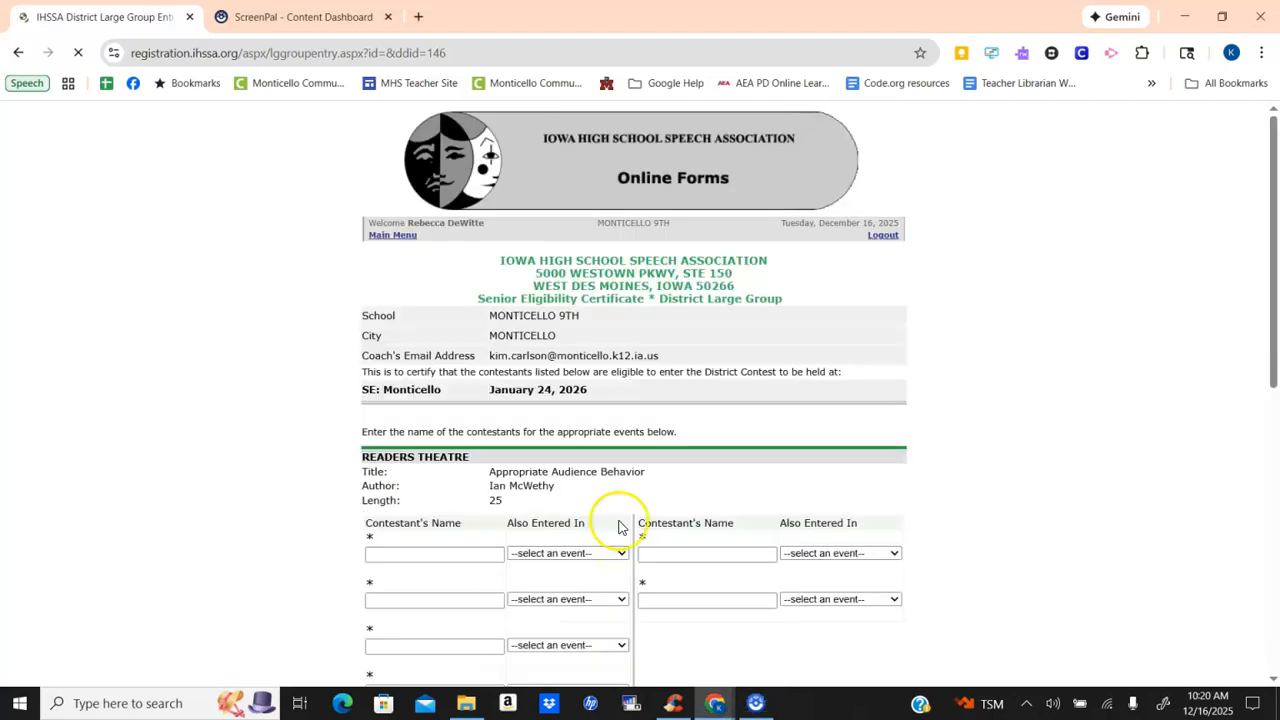
- Go through the contestant names and their other events for Readers Theatre and Radio Broadcasting, and submit the entry form
scroll(557, 445, "down", 3)
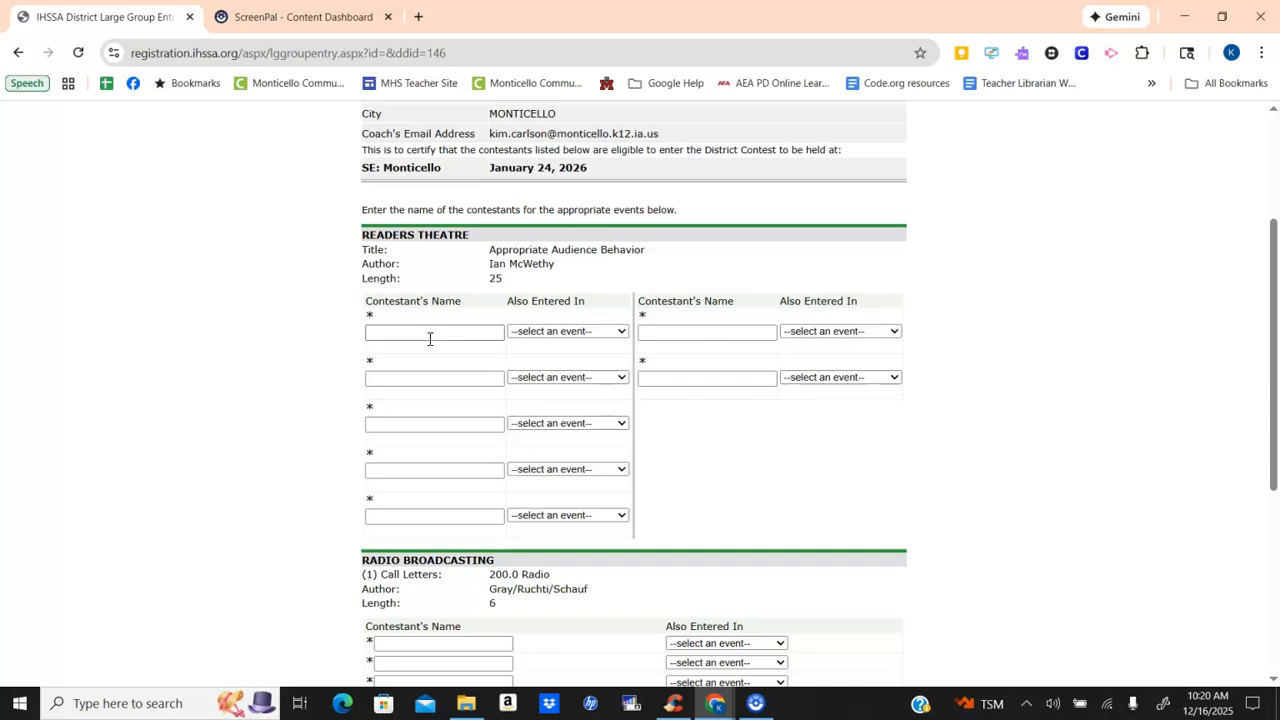
scroll(430, 338, "down", 2)
scroll(430, 338, "up", 1)
scroll(430, 338, "down", 2)
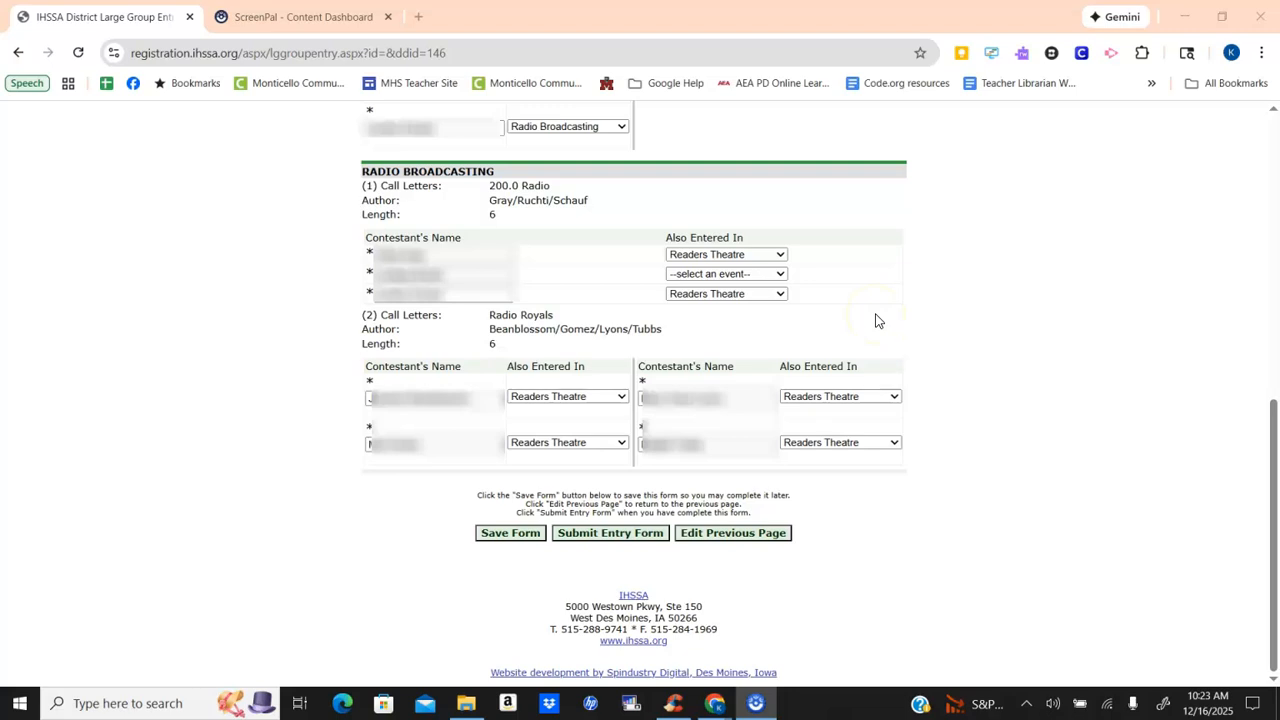
left_click(612, 533)
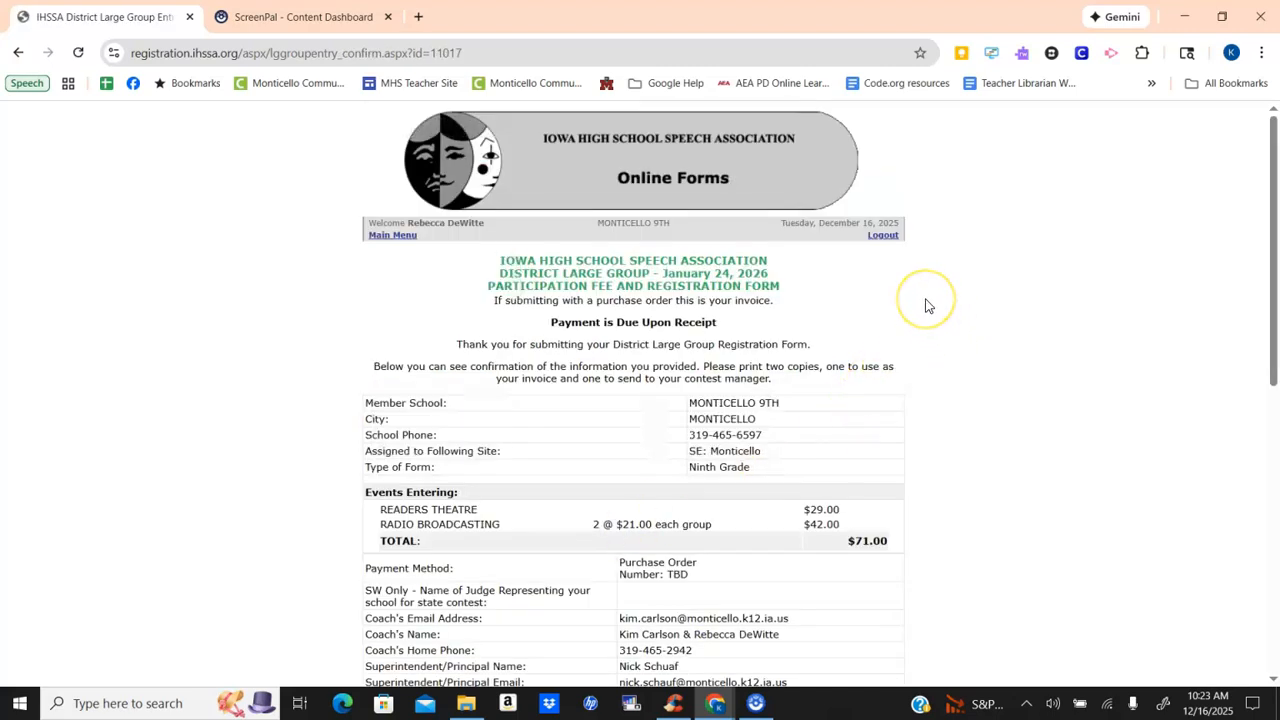
- Examine the registration confirmation page from the events and fees down to the contestant lists
scroll(925, 306, "down", 10)
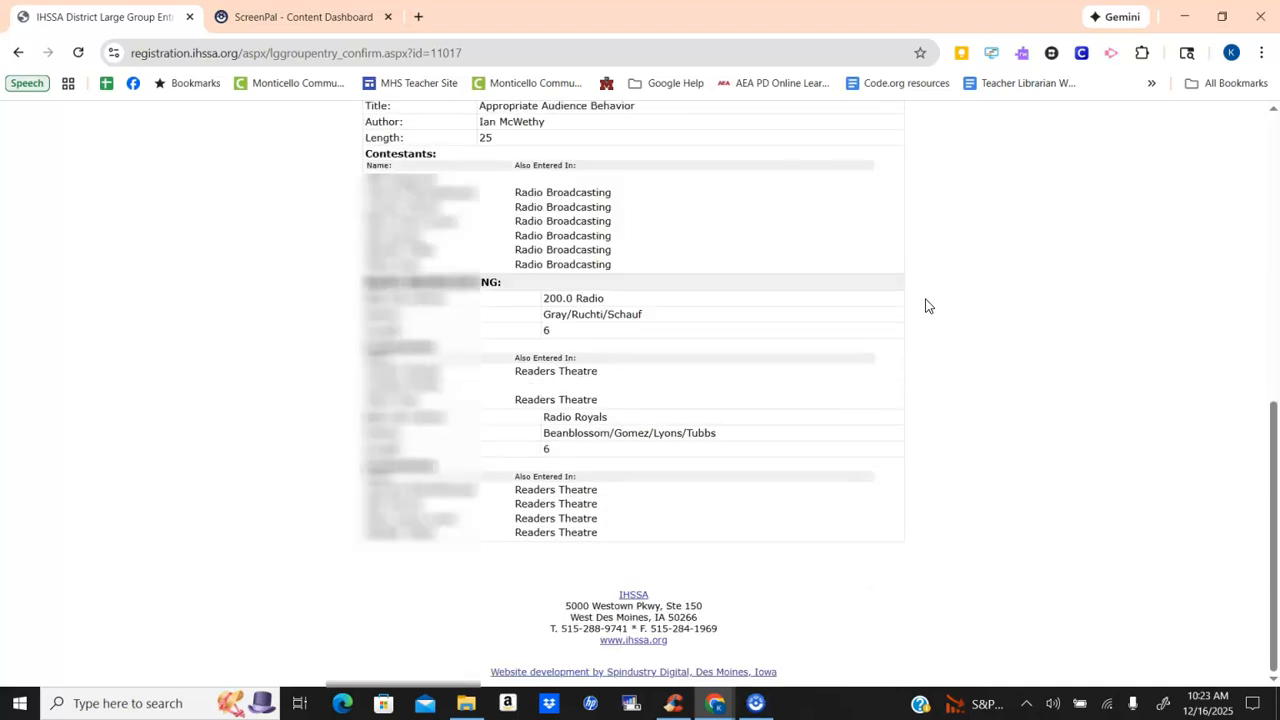
scroll(925, 306, "up", 10)
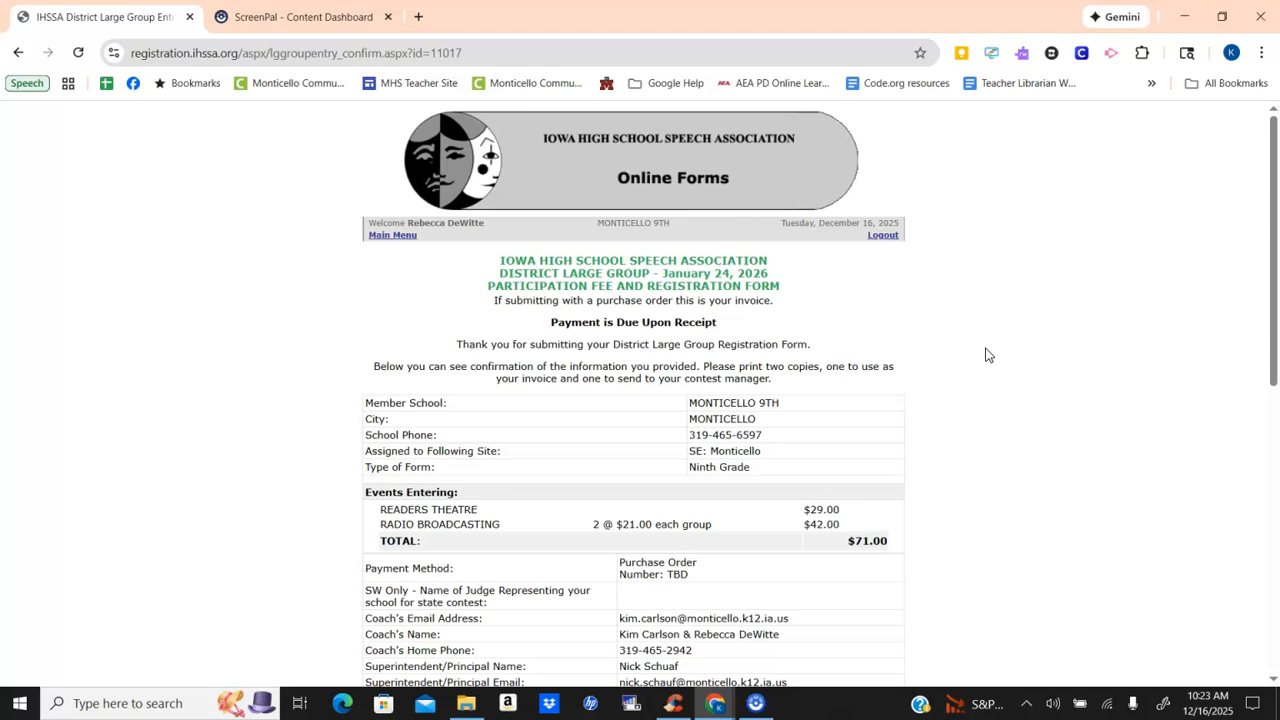
left_click(957, 294)
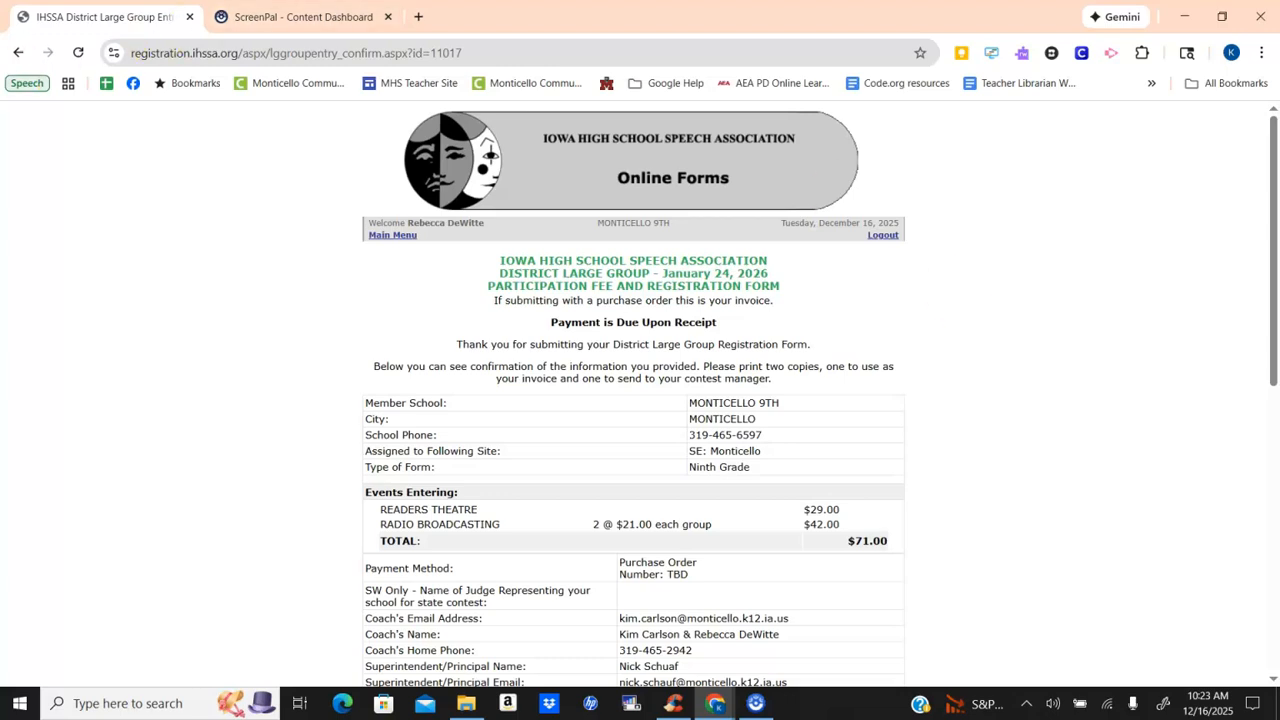